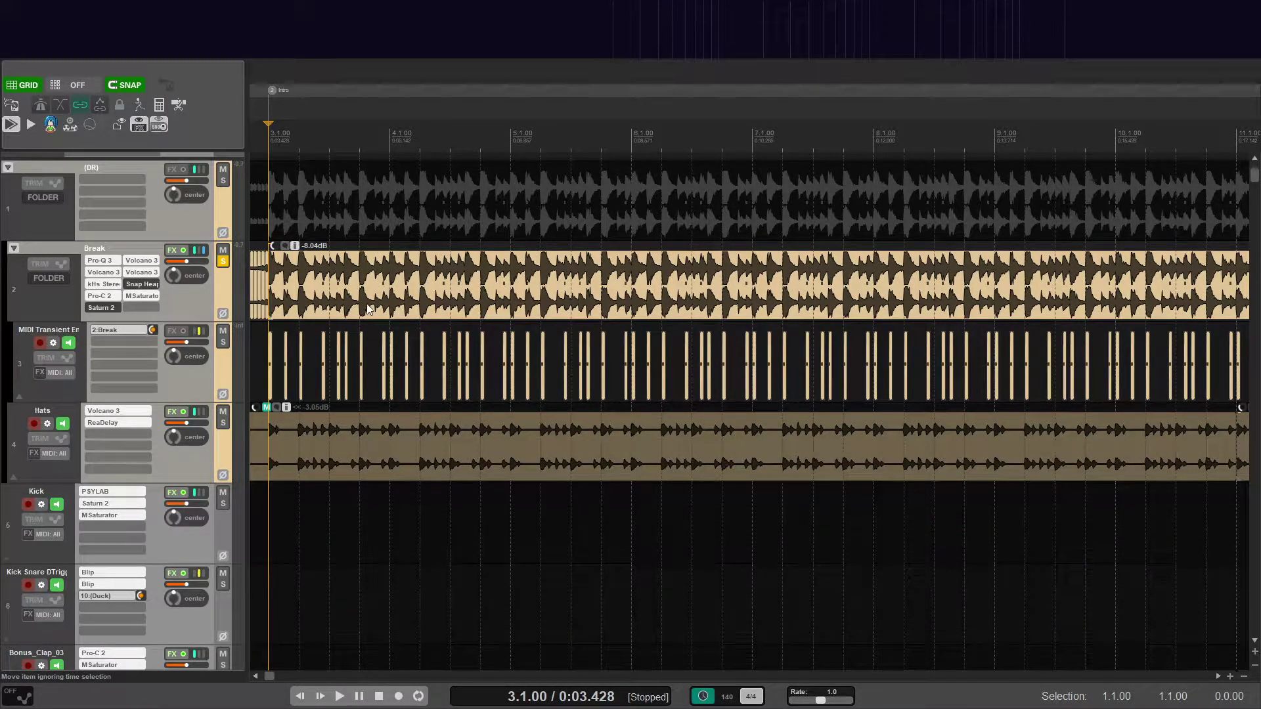
# - Play the drum break from bar 3, then stop playback to return to the start point
pyautogui.scroll(3, 306, 295)
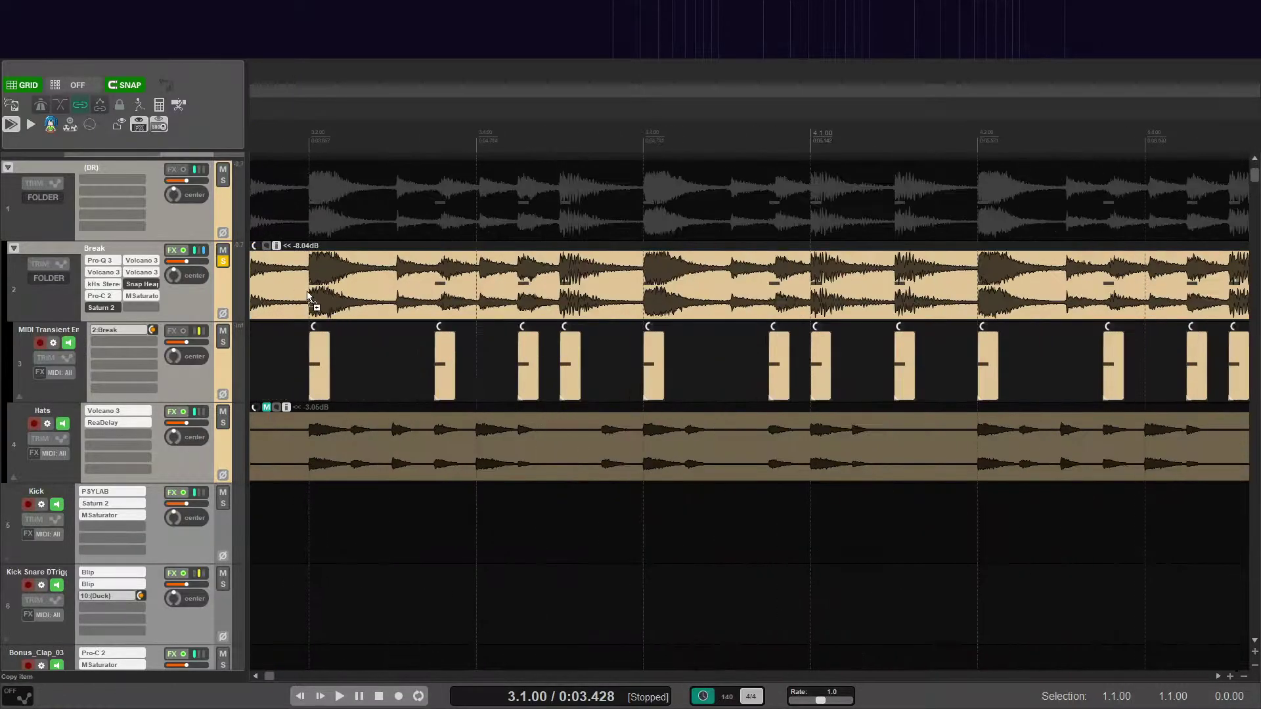
pyautogui.scroll(2, 521, 319)
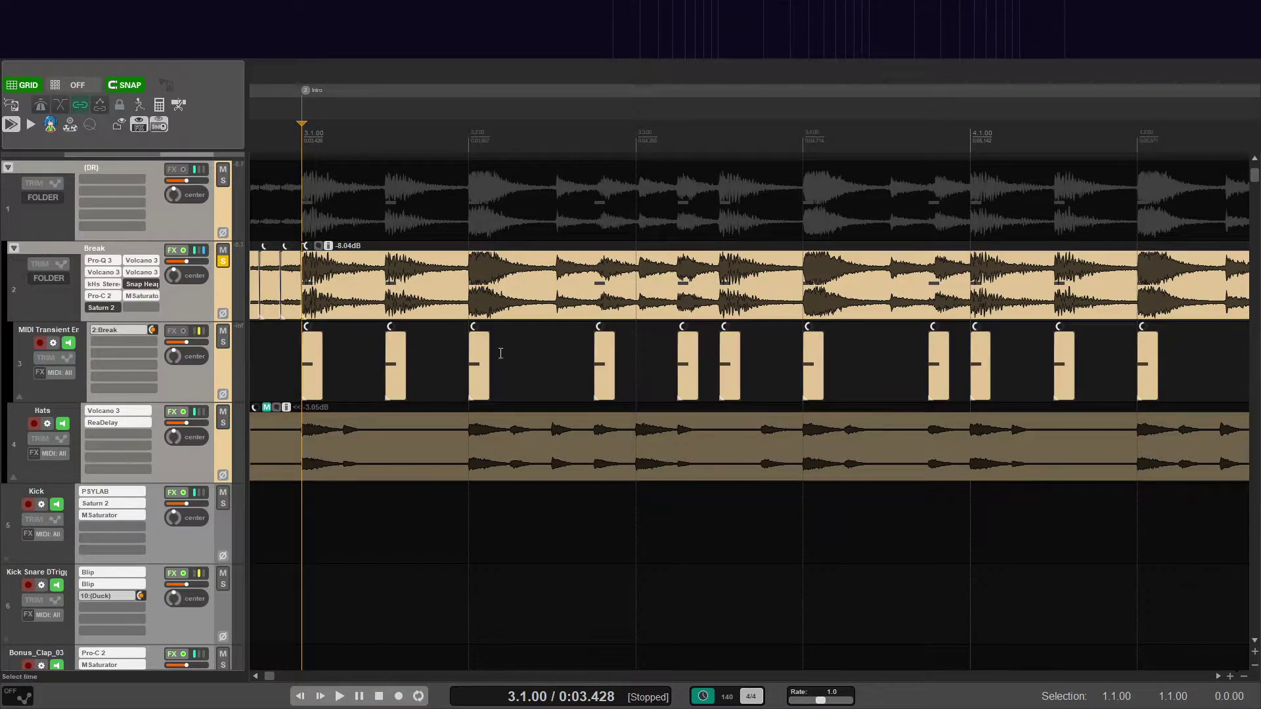
pyautogui.scroll(-4, 644, 357)
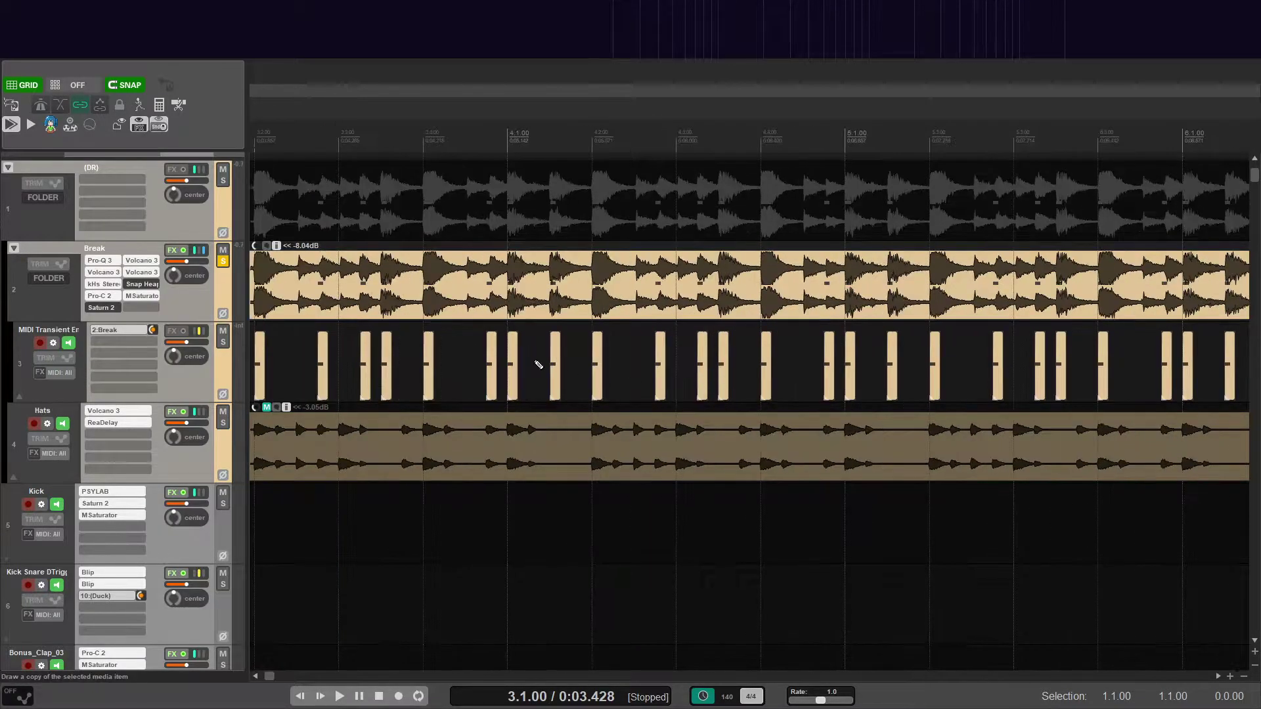
pyautogui.press('space')
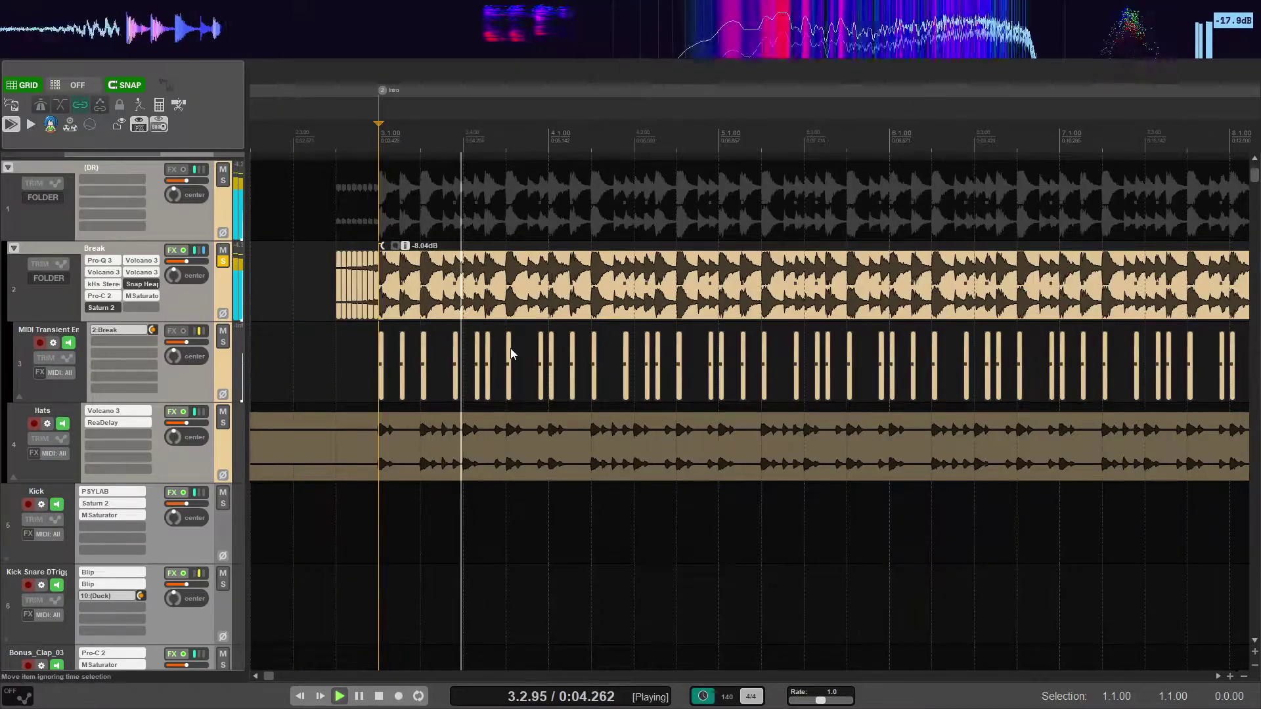
pyautogui.scroll(-2, 558, 381)
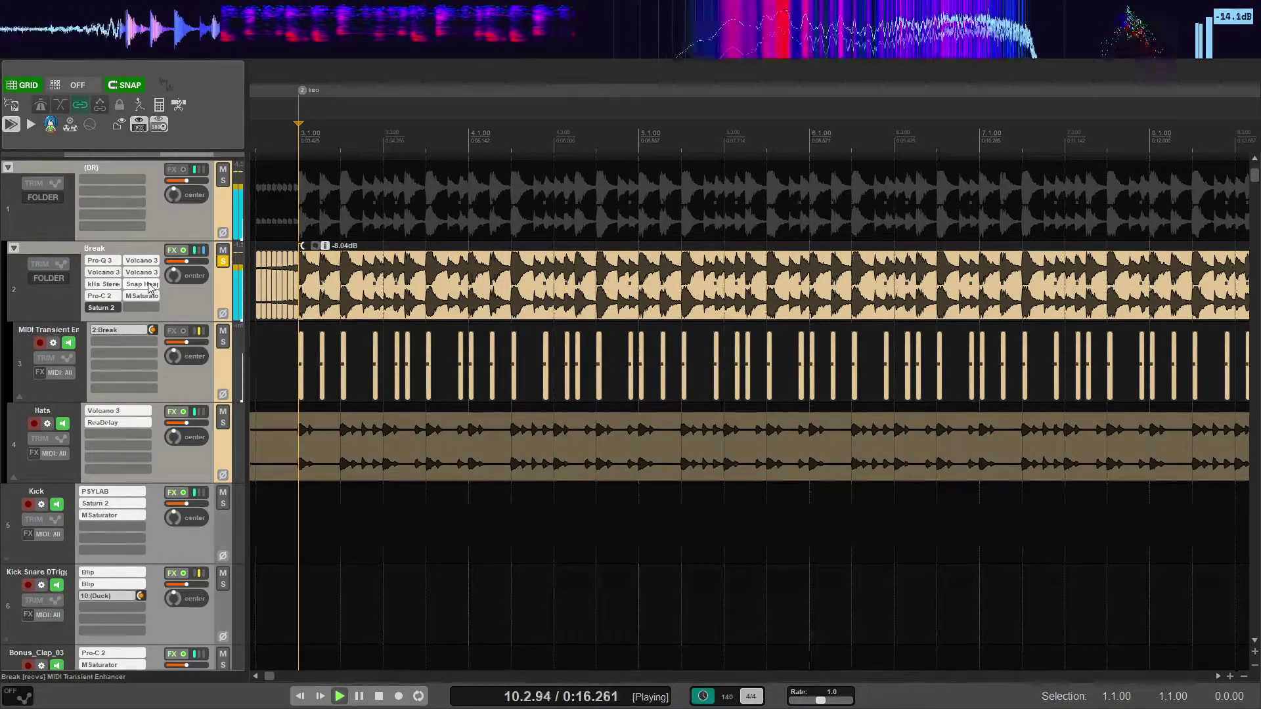
pyautogui.press('space')
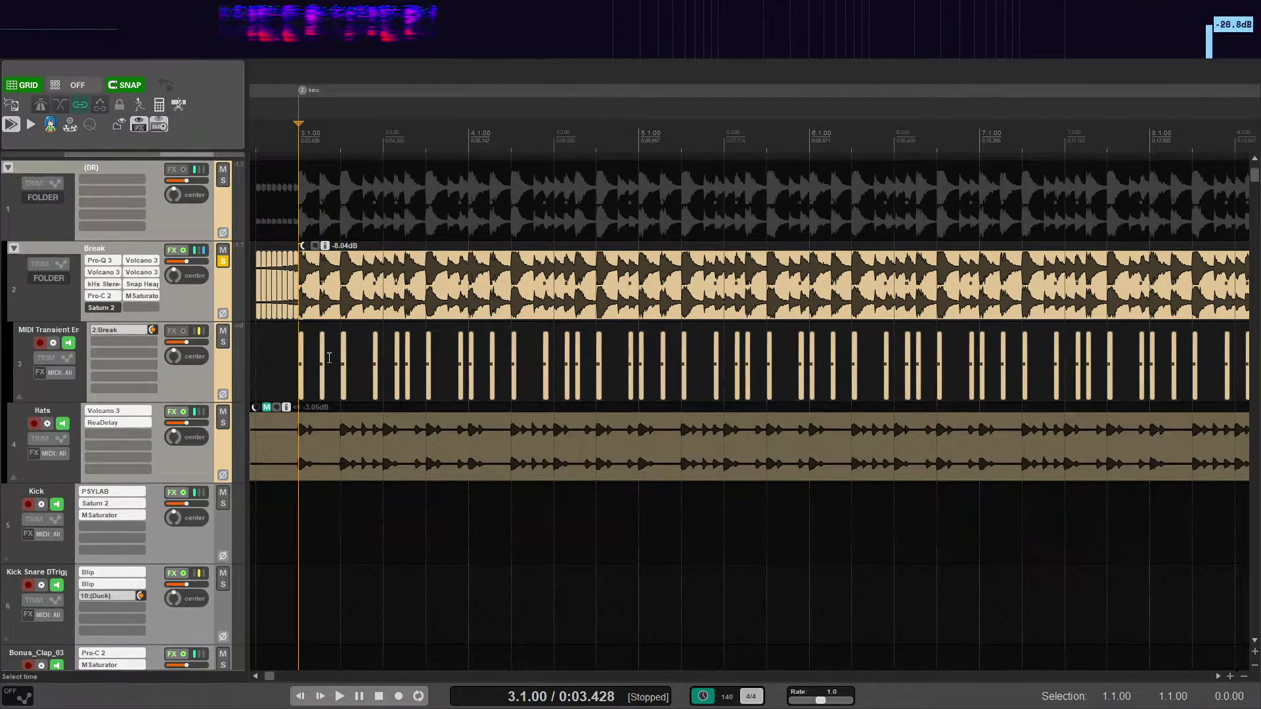
# - Zoom and scroll the timeline to check each trigger item sits under a Break drum hit
pyautogui.scroll(5, 297, 364)
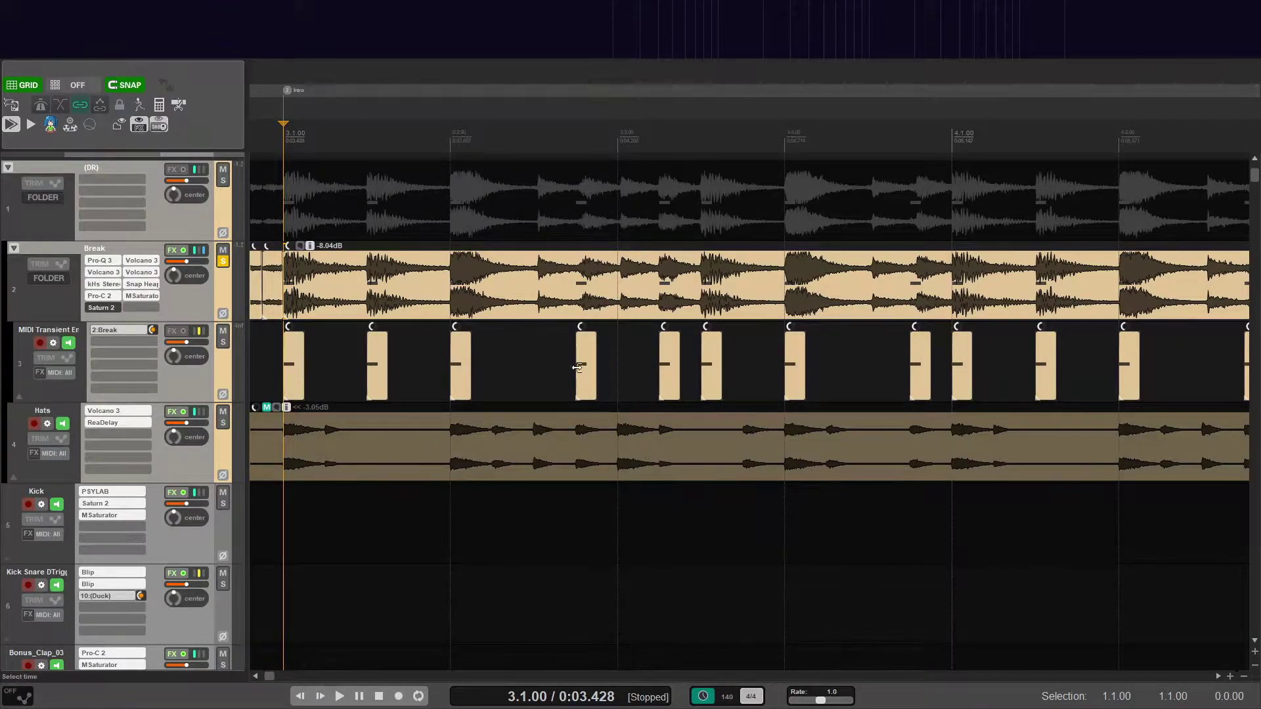
pyautogui.scroll(-1, 672, 368)
pyautogui.scroll(4, 549, 374)
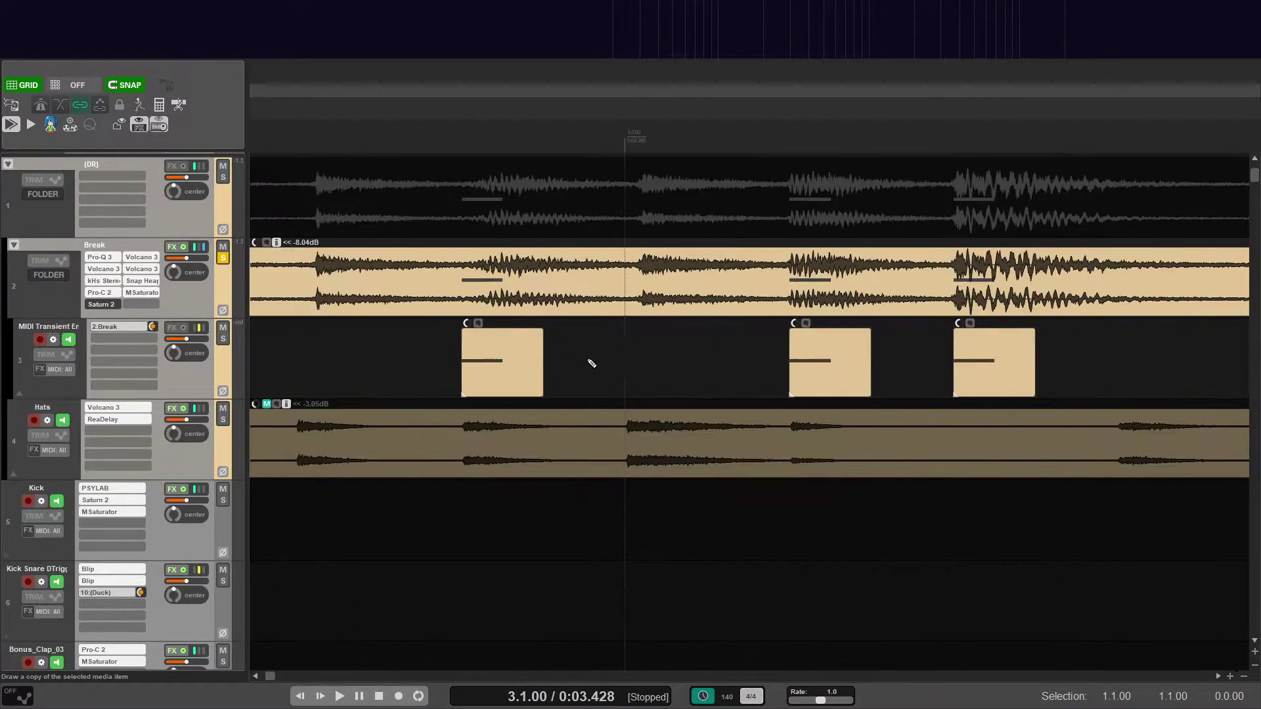
pyautogui.scroll(-4, 591, 360)
pyautogui.scroll(2, 291, 348)
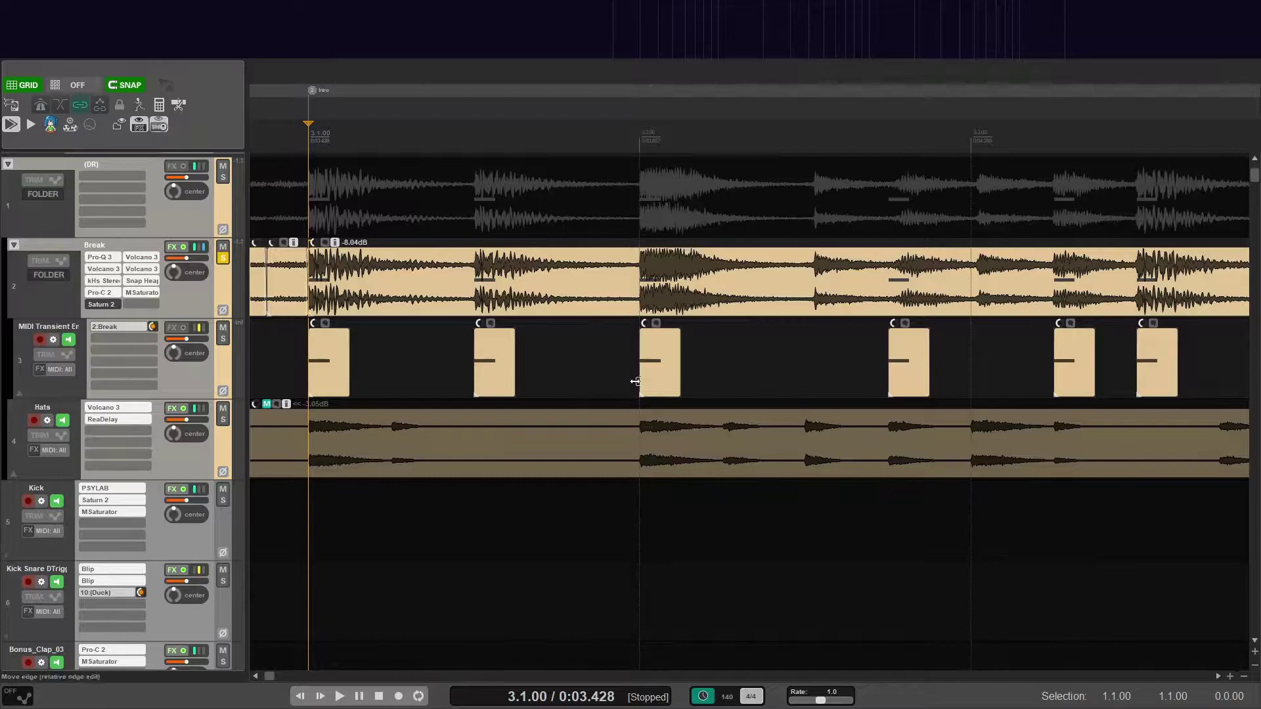
pyautogui.scroll(-3, 636, 381)
pyautogui.scroll(1, 545, 387)
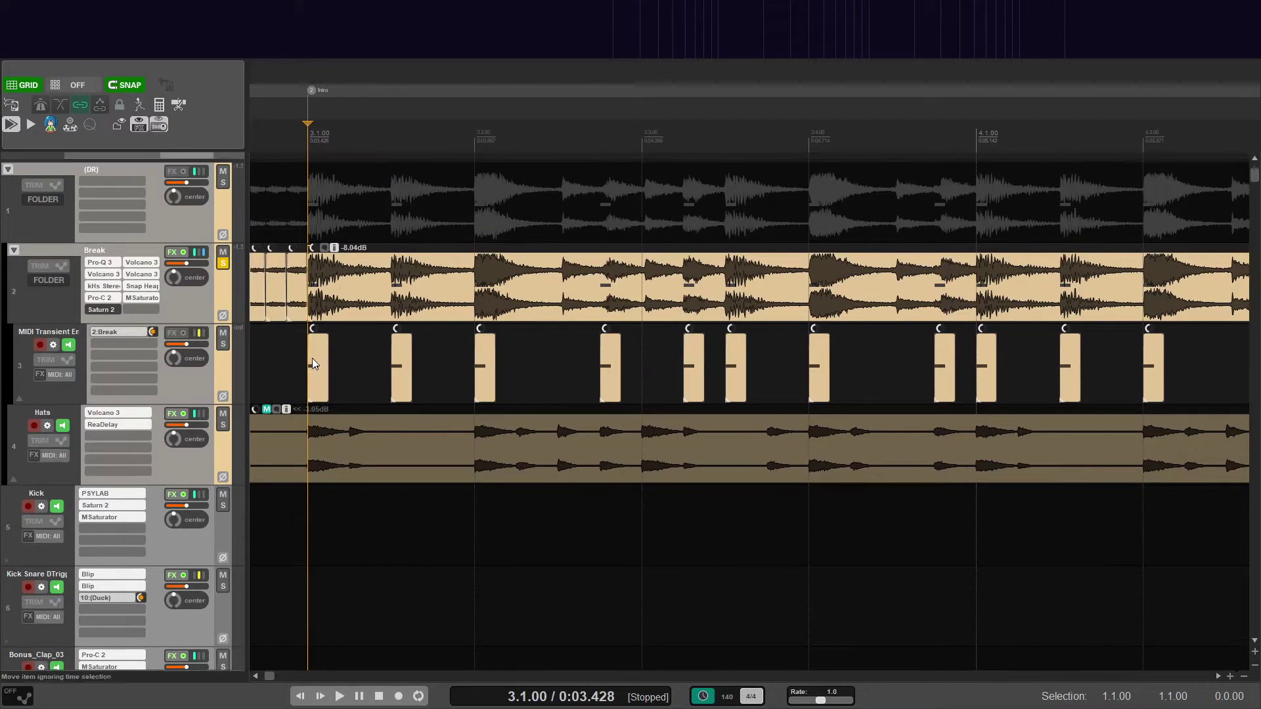
pyautogui.scroll(1, 755, 392)
pyautogui.scroll(1, 761, 375)
pyautogui.scroll(-1, 479, 363)
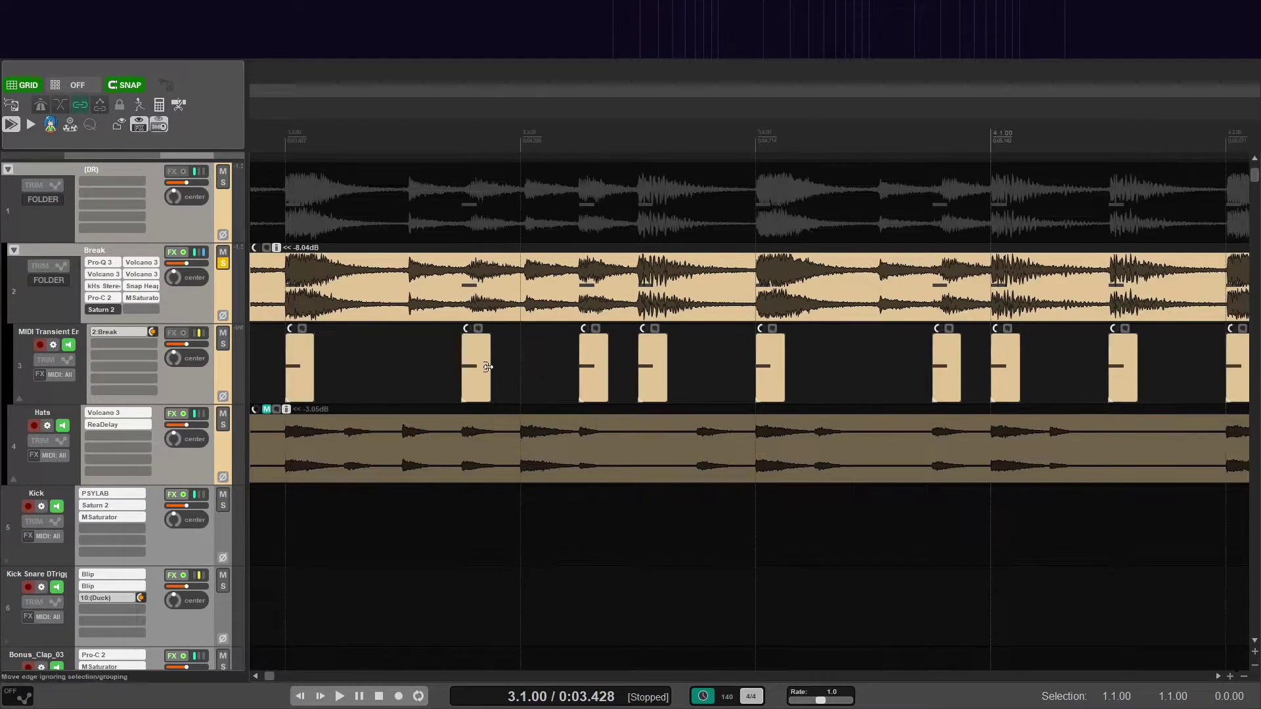
pyautogui.scroll(1, 457, 368)
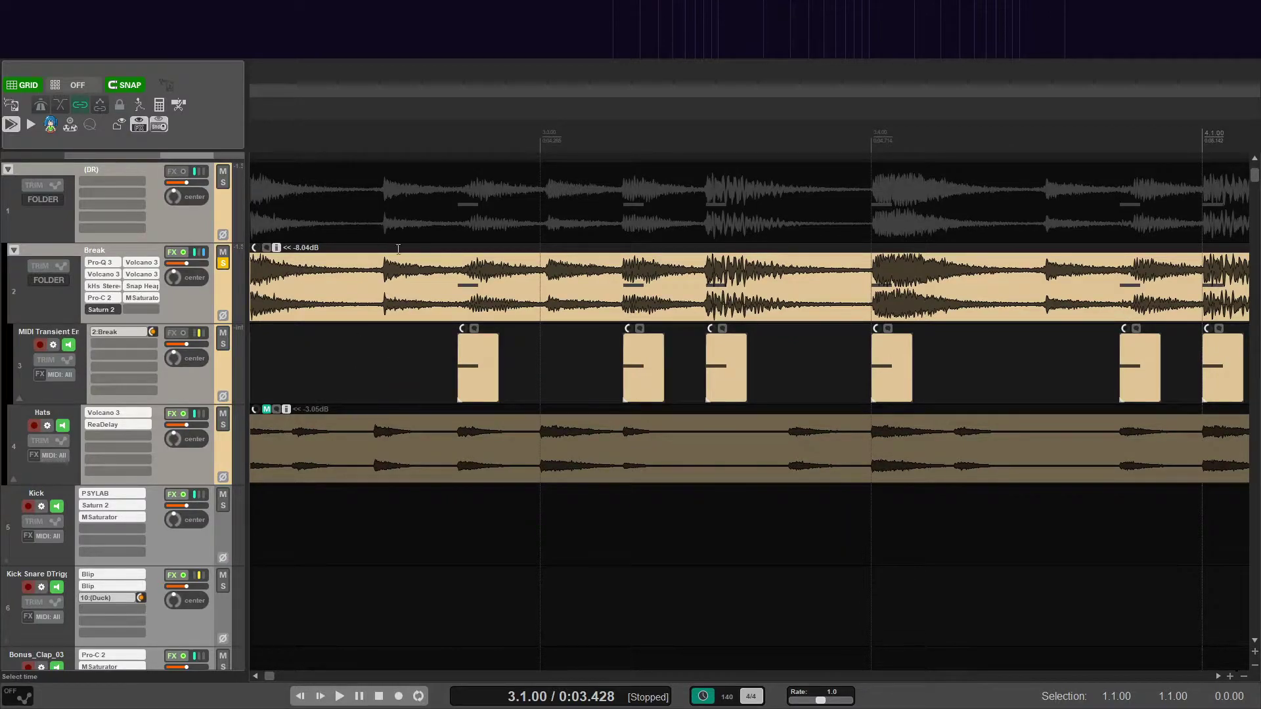
pyautogui.scroll(1, 385, 321)
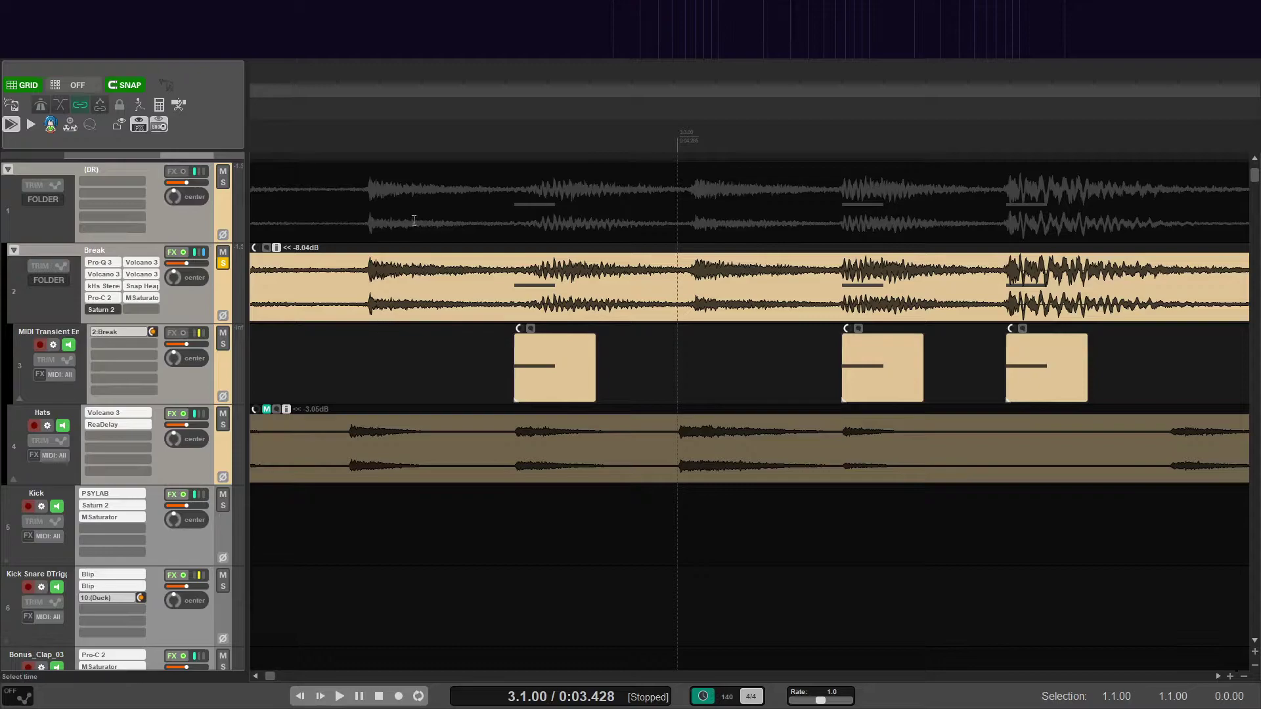
pyautogui.scroll(-1, 661, 301)
pyautogui.scroll(-1, 631, 340)
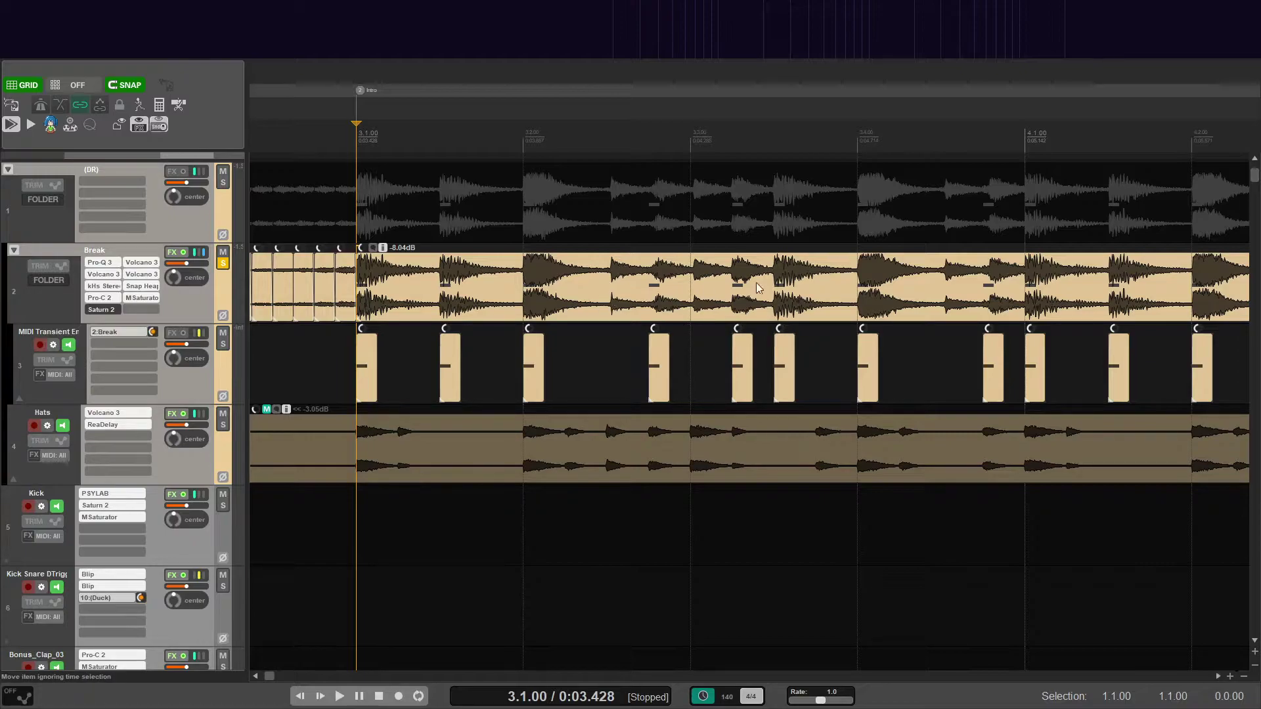
pyautogui.hscroll(5, 439, 289)
pyautogui.scroll(-1, 648, 274)
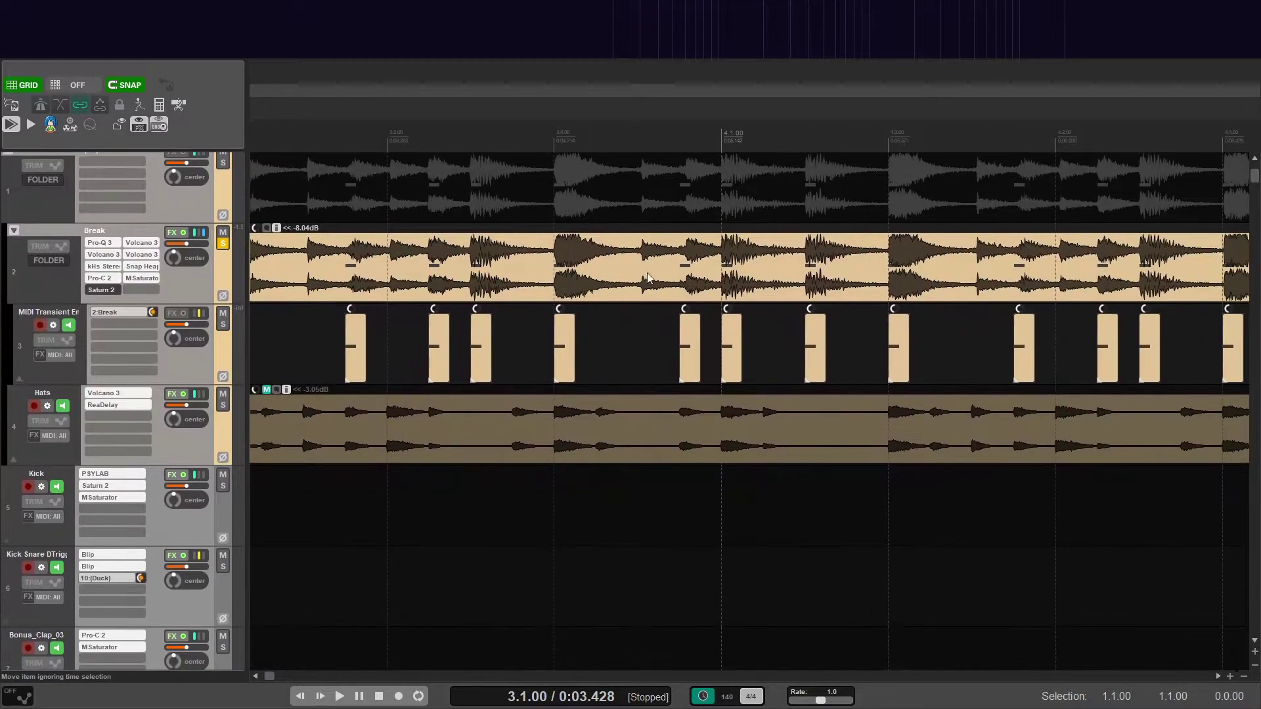
pyautogui.hscroll(-5, 523, 297)
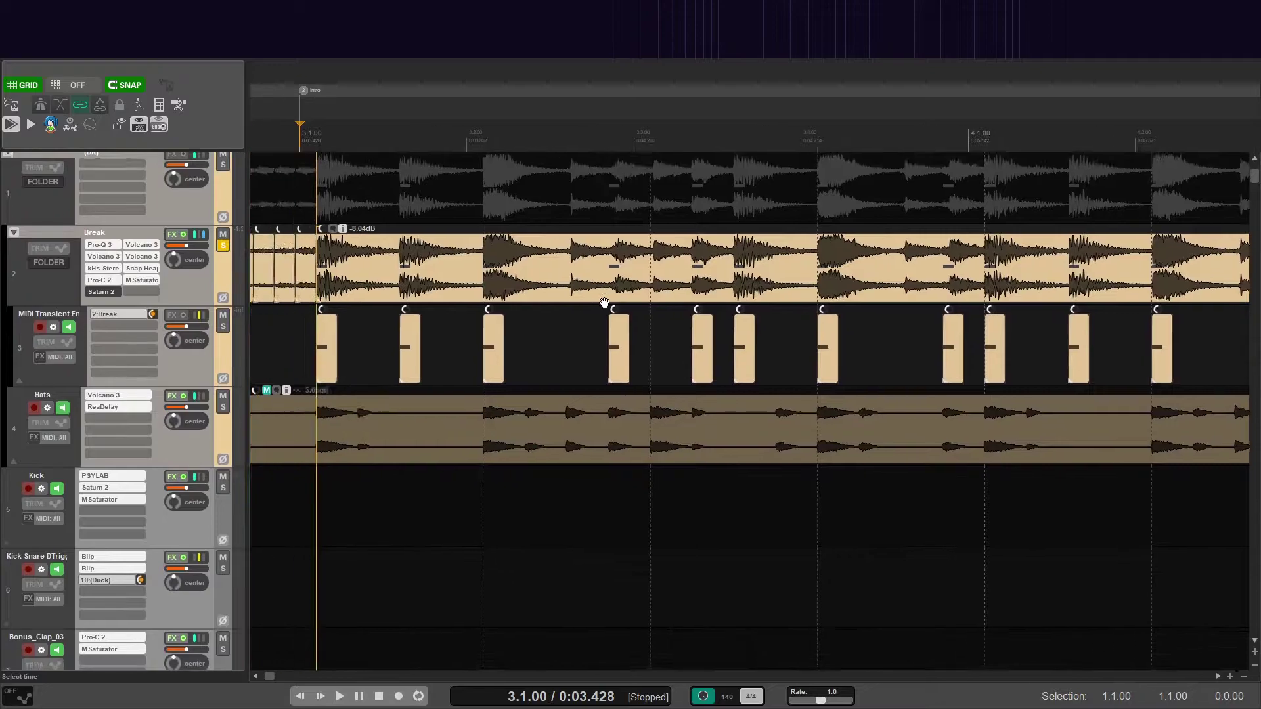
pyautogui.scroll(5, 574, 289)
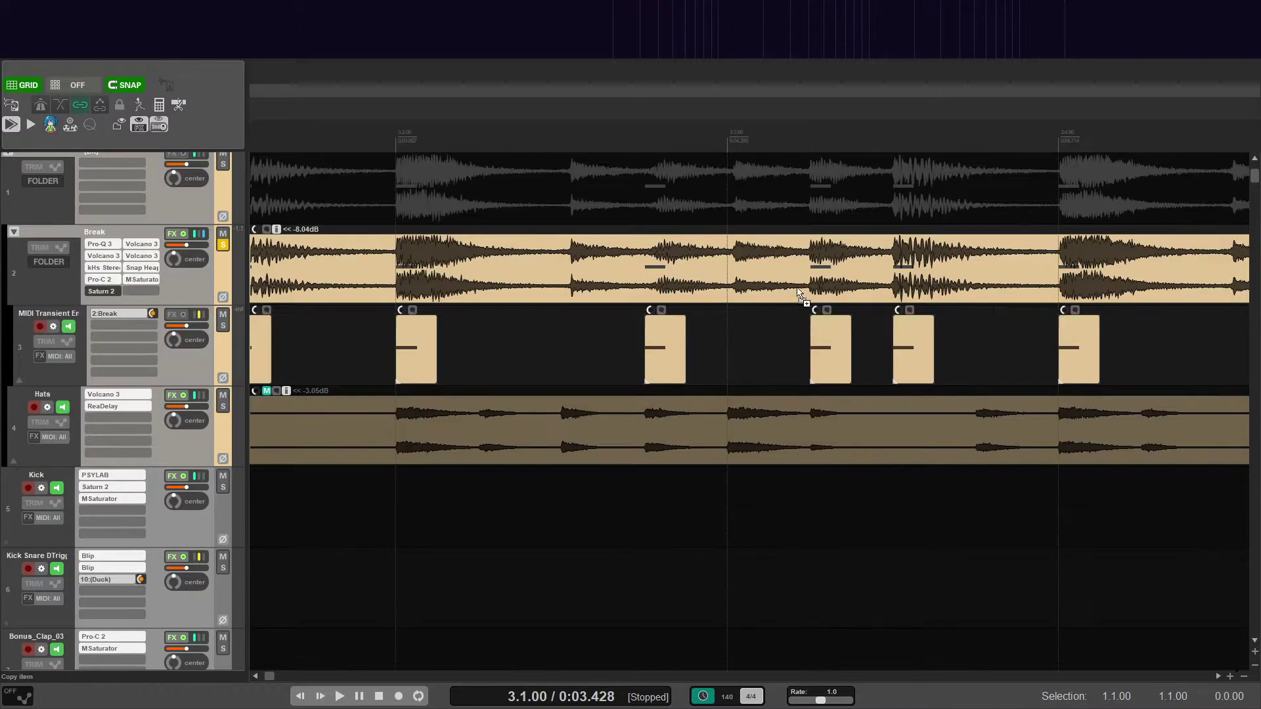
pyautogui.scroll(-5, 616, 290)
pyautogui.scroll(1, 604, 302)
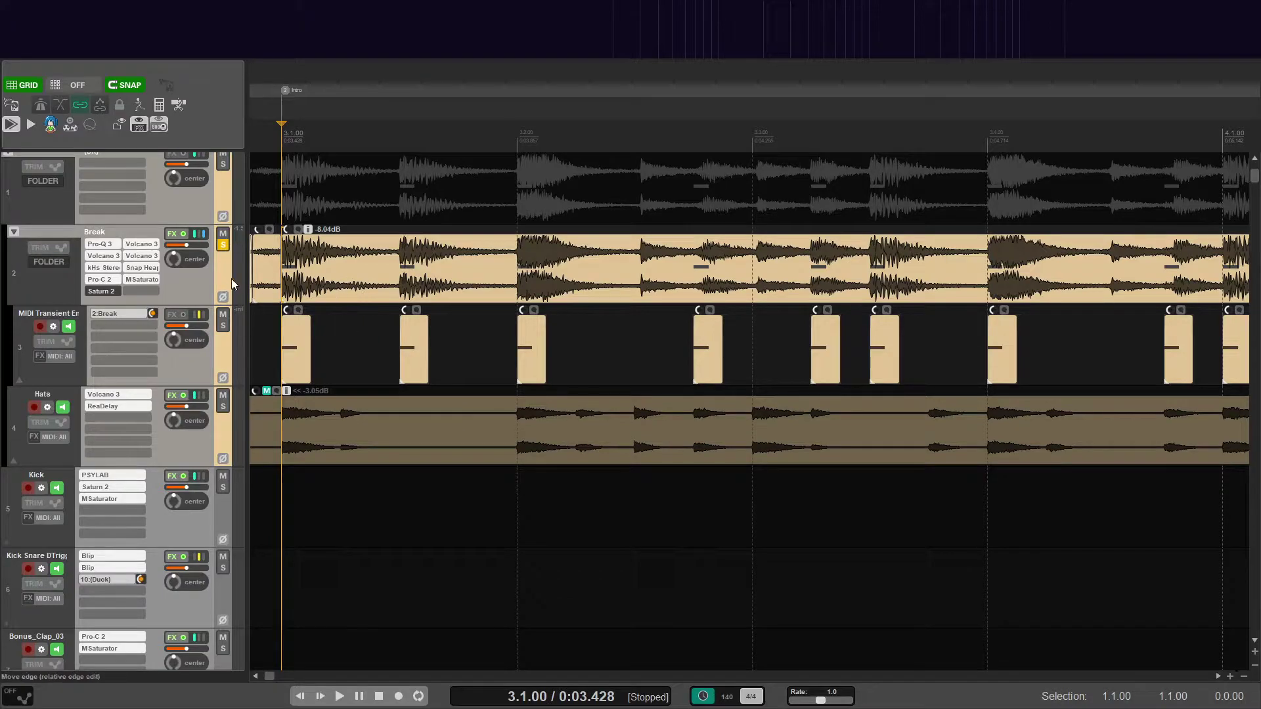
# - Open Snap Heap on the Break track and make envelope 1 modulate the Gain snapin by 20%
pyautogui.click(141, 269)
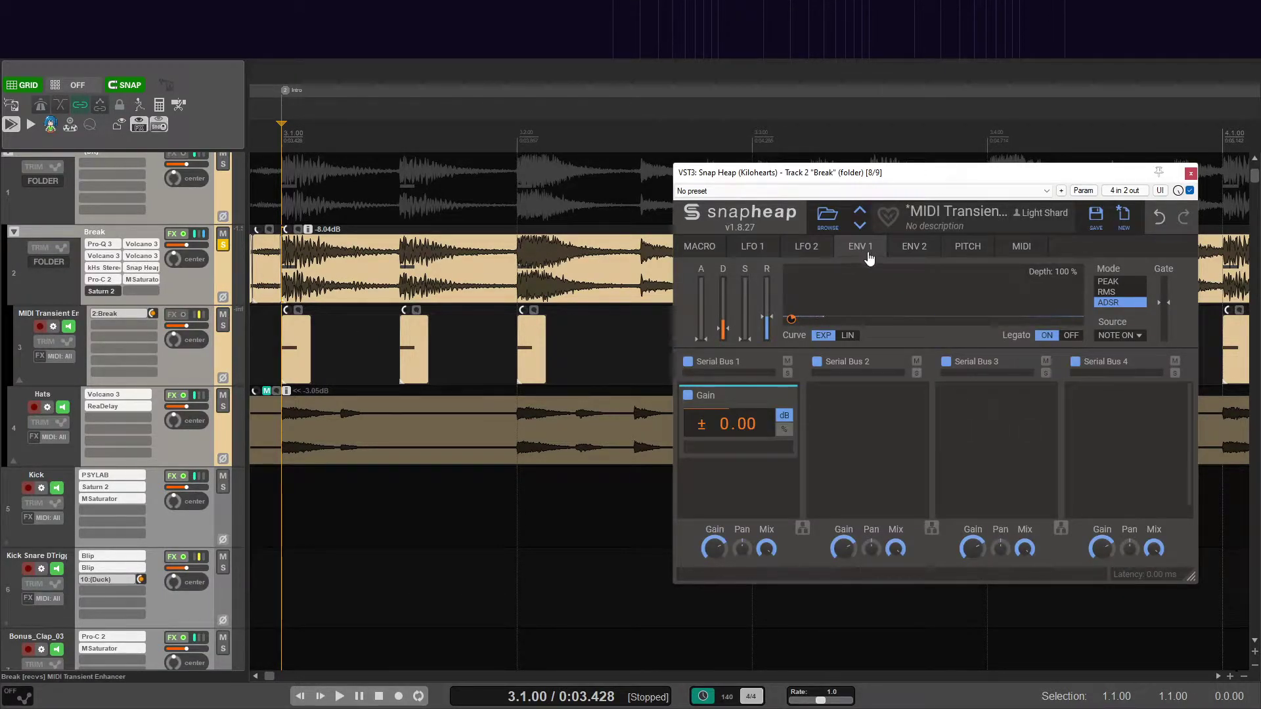
pyautogui.moveTo(791, 319); pyautogui.dragTo(729, 424)
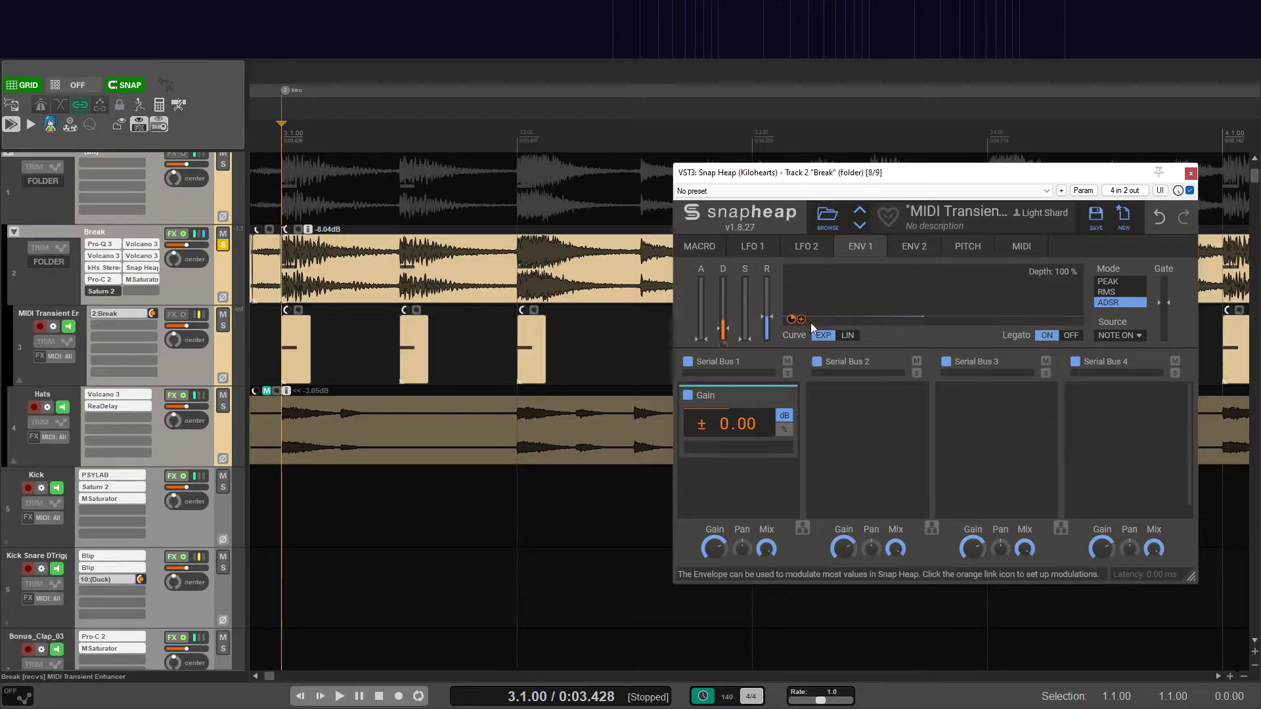
# - Link the MIDI ATTACK macro to Snap Heap's Gain at 100%, alongside envelope 1
pyautogui.moveTo(787, 318)
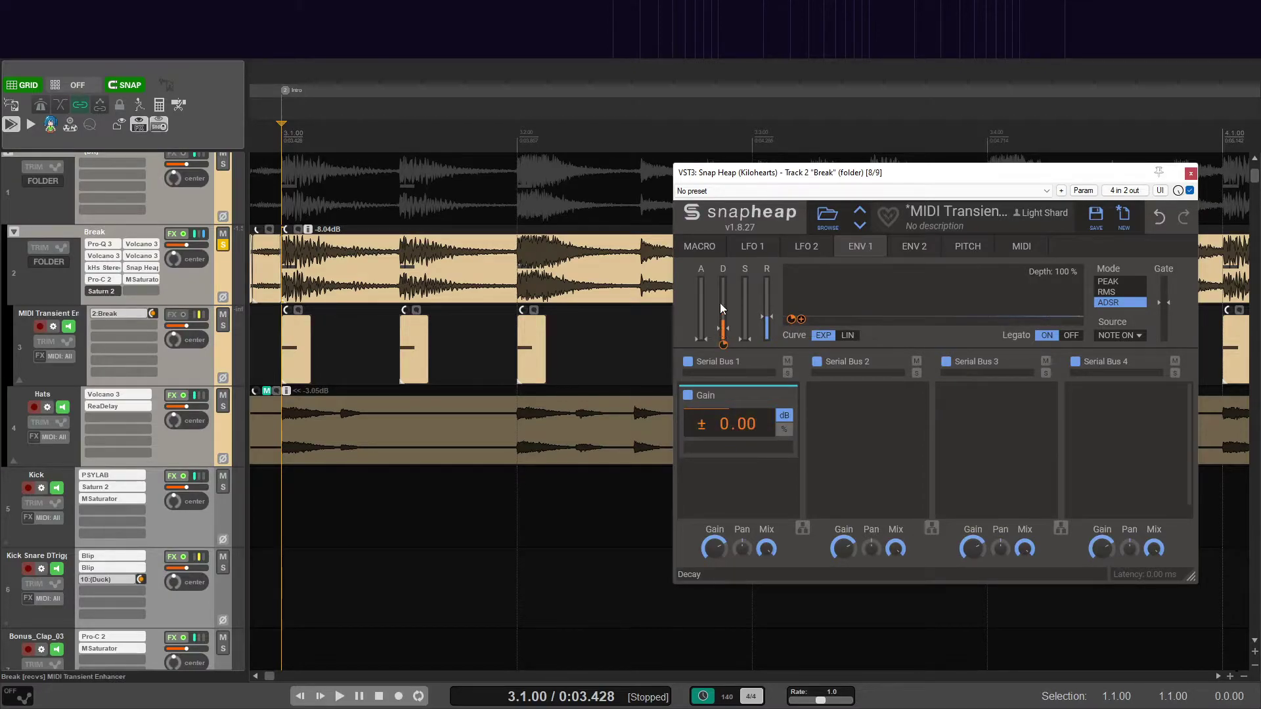
pyautogui.click(699, 246)
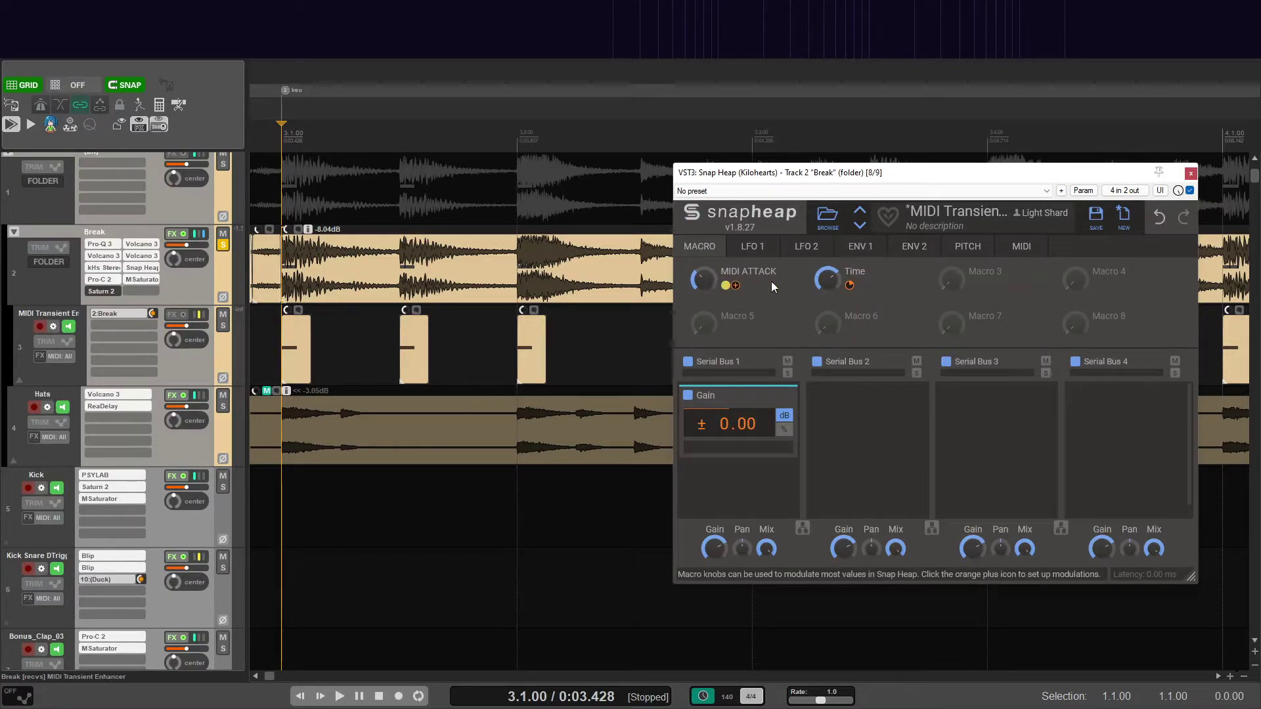
pyautogui.moveTo(735, 285); pyautogui.dragTo(729, 441)
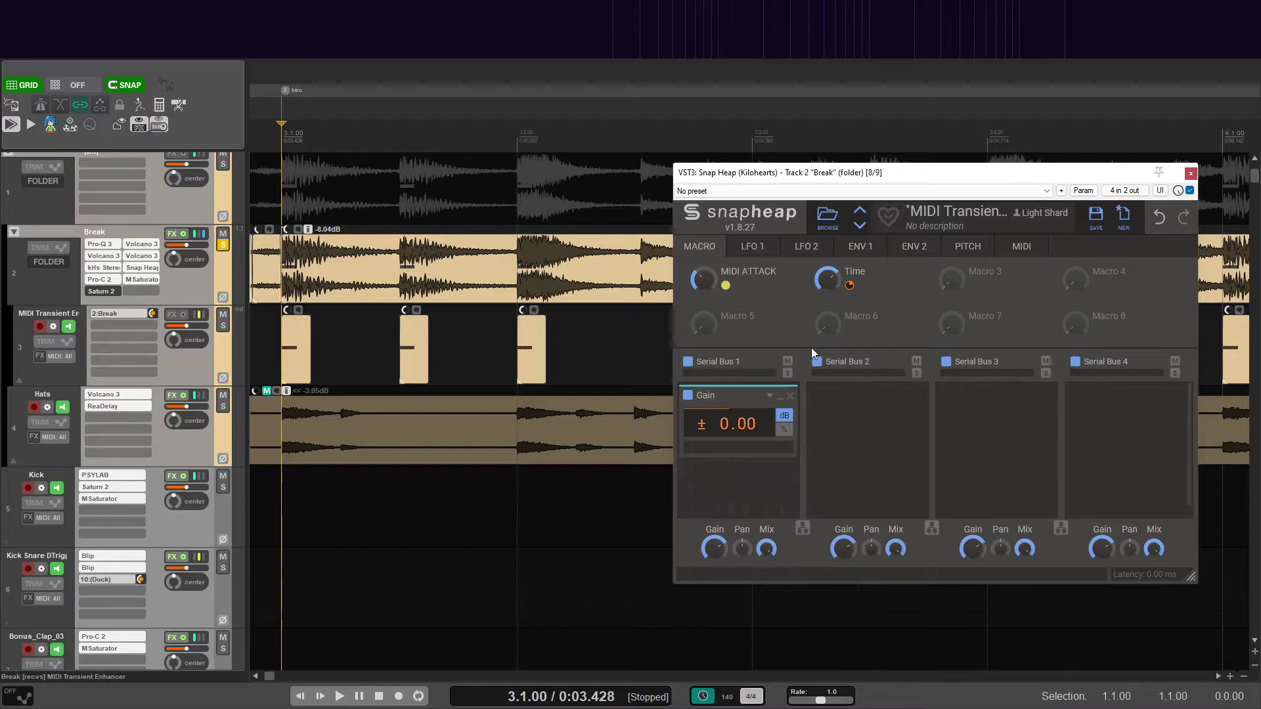
pyautogui.click(862, 249)
pyautogui.click(708, 249)
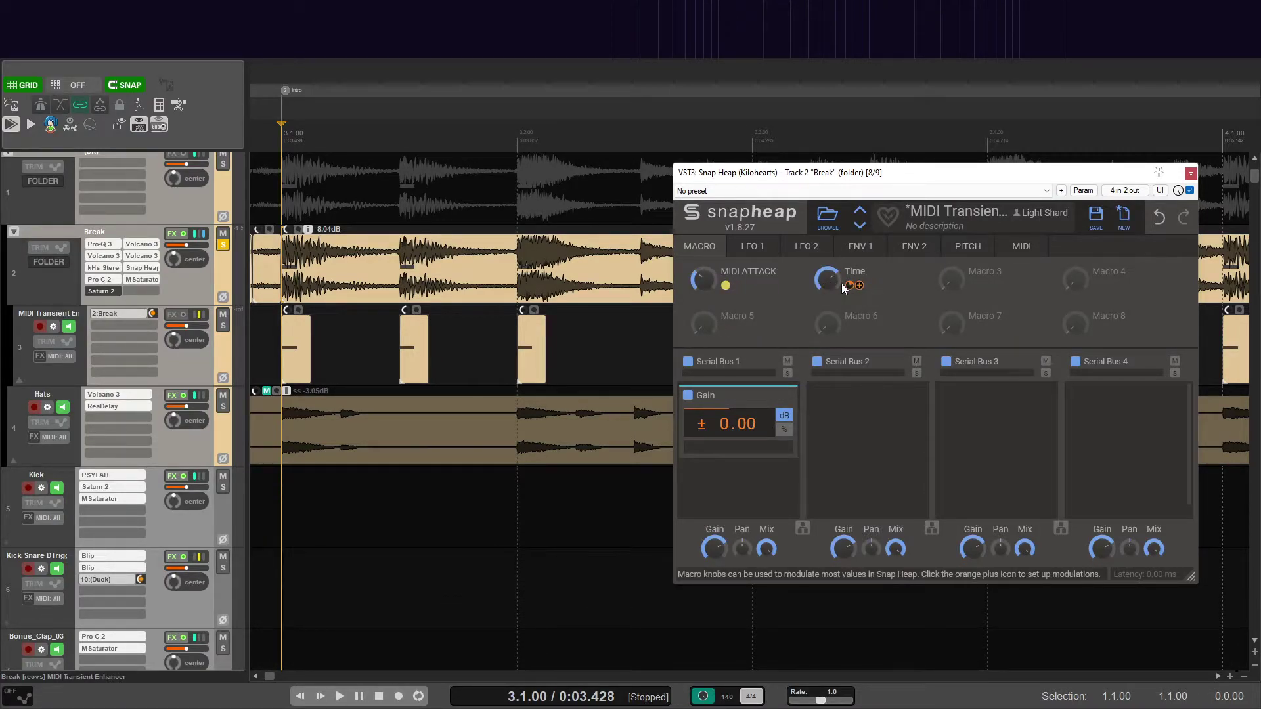
pyautogui.click(860, 247)
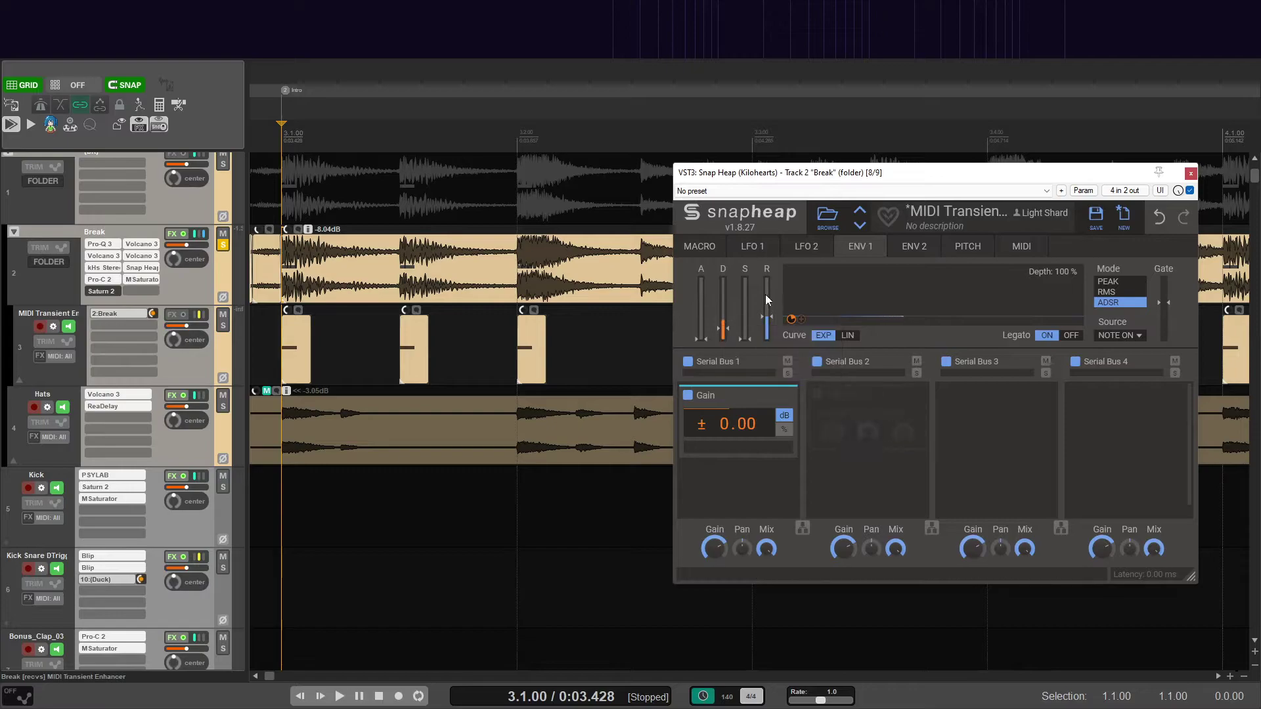
# - Set envelope 1's Decay to 10.1 ms in Snap Heap and check the Release value
pyautogui.click(859, 248)
pyautogui.click(858, 253)
pyautogui.moveTo(722, 332)
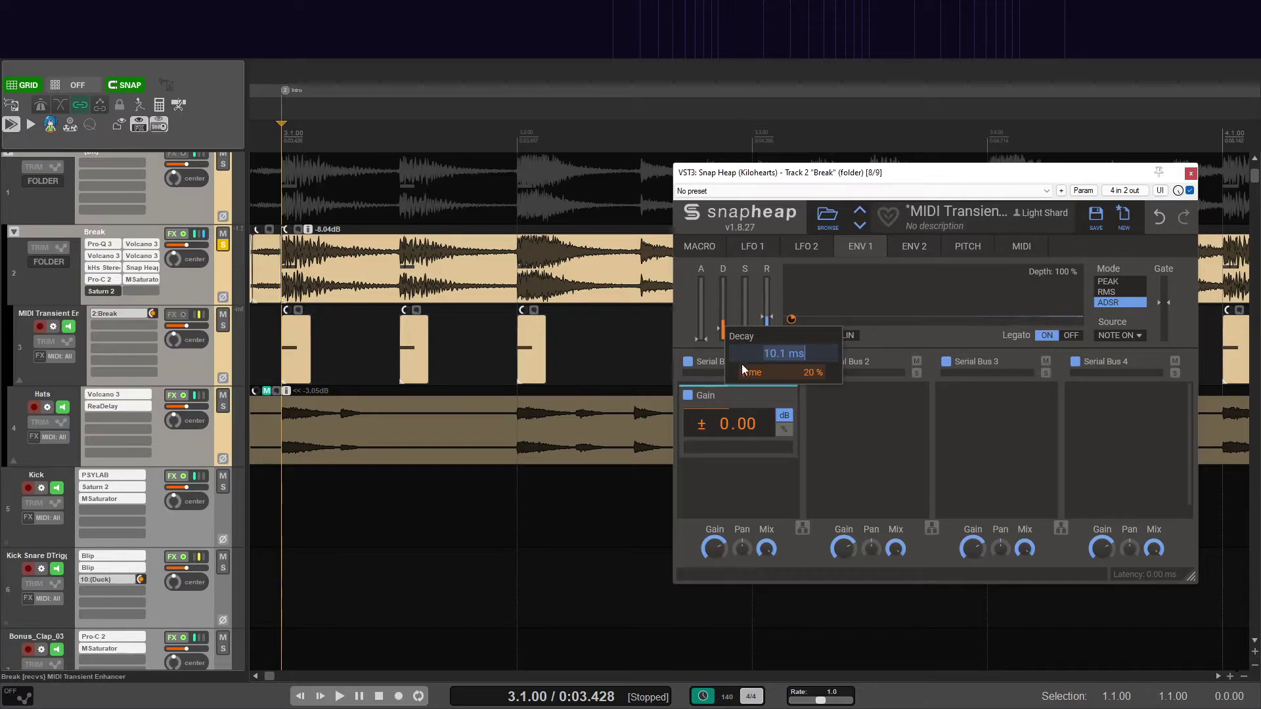
pyautogui.click(776, 366)
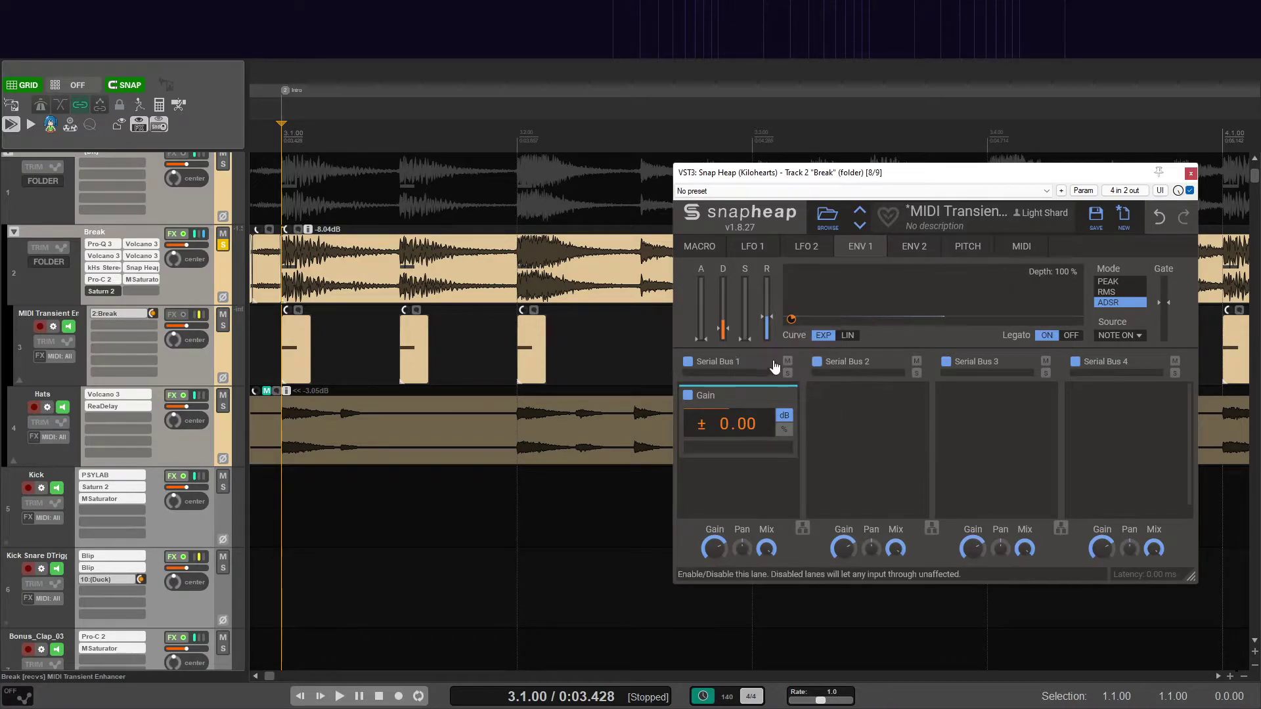
pyautogui.moveTo(765, 320)
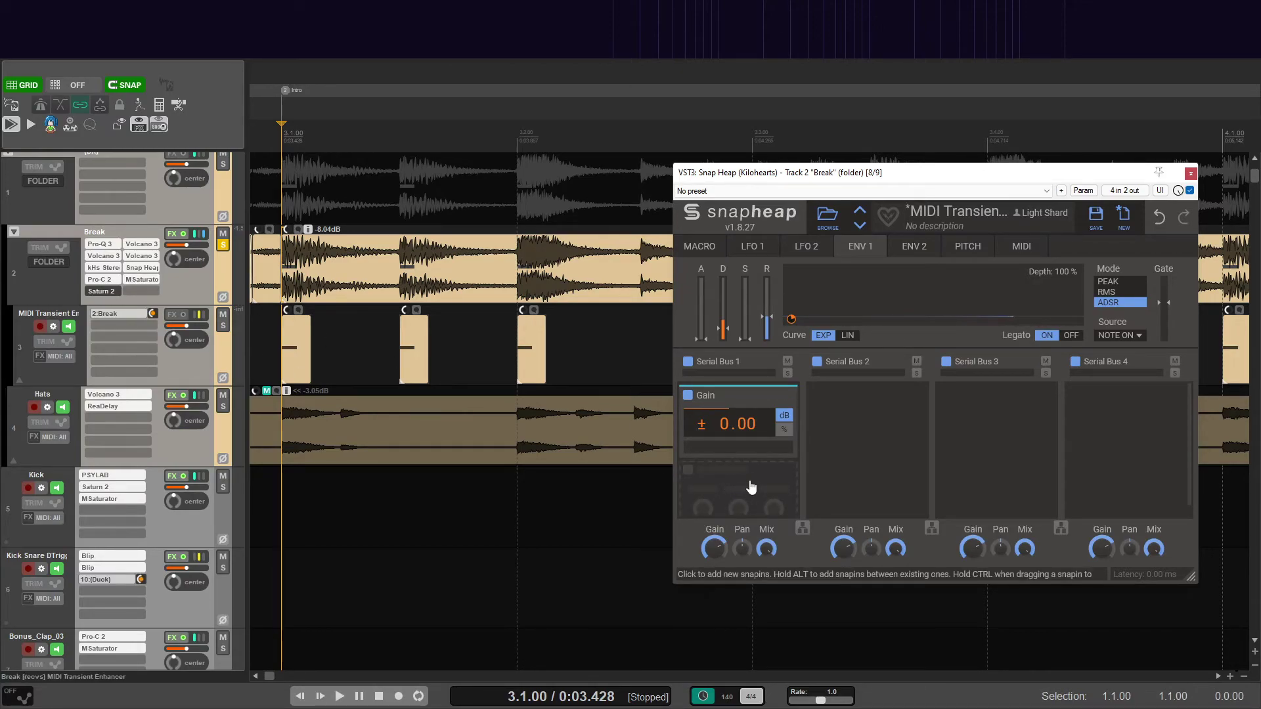
pyautogui.click(750, 488)
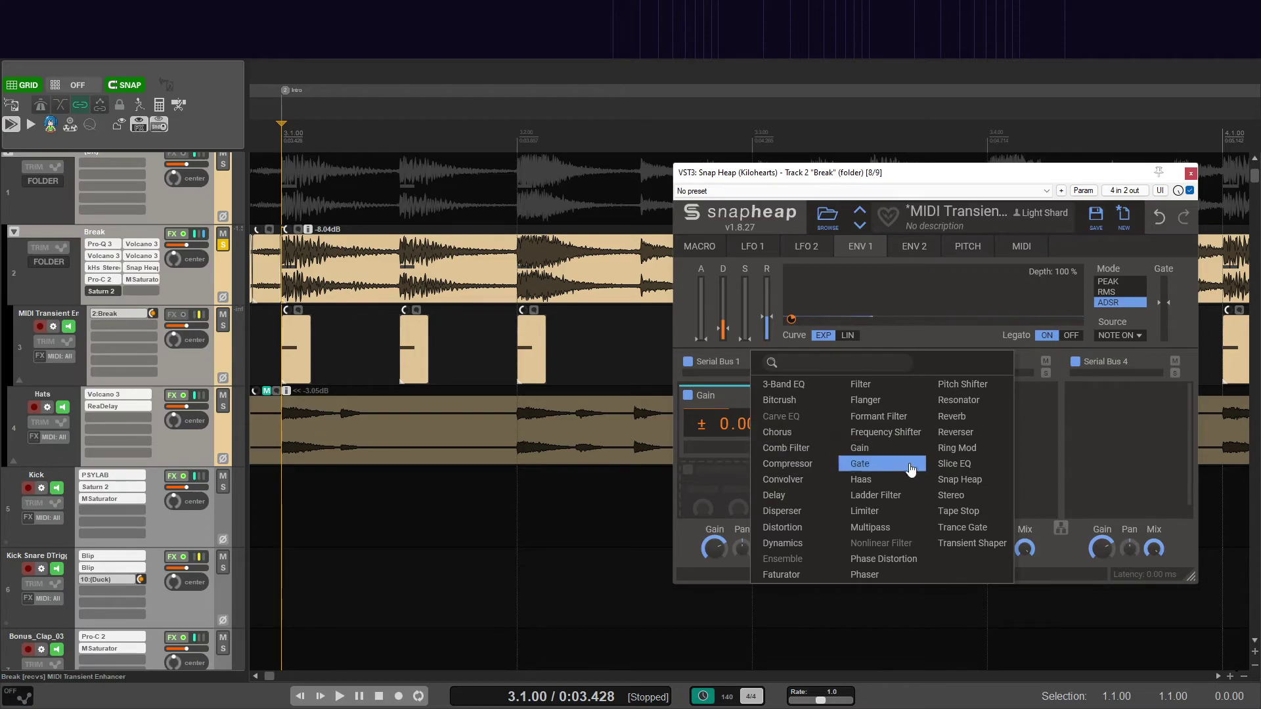
pyautogui.click(1141, 459)
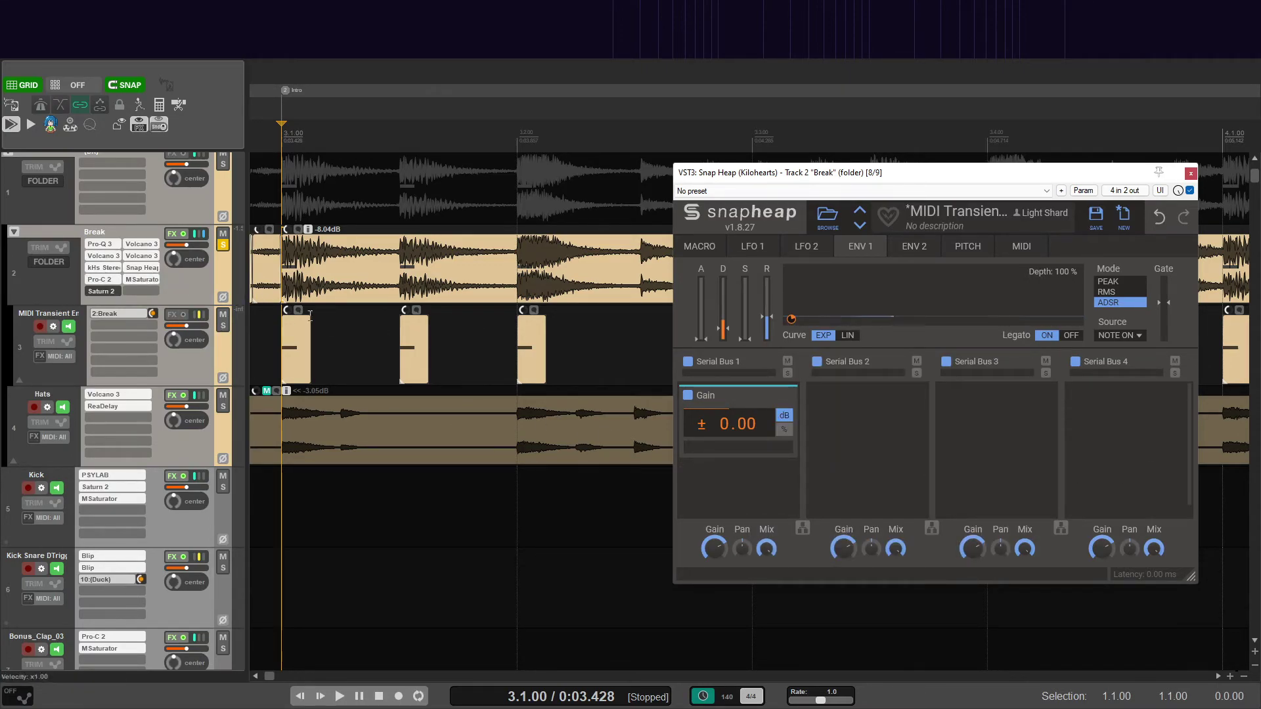
pyautogui.click(147, 280)
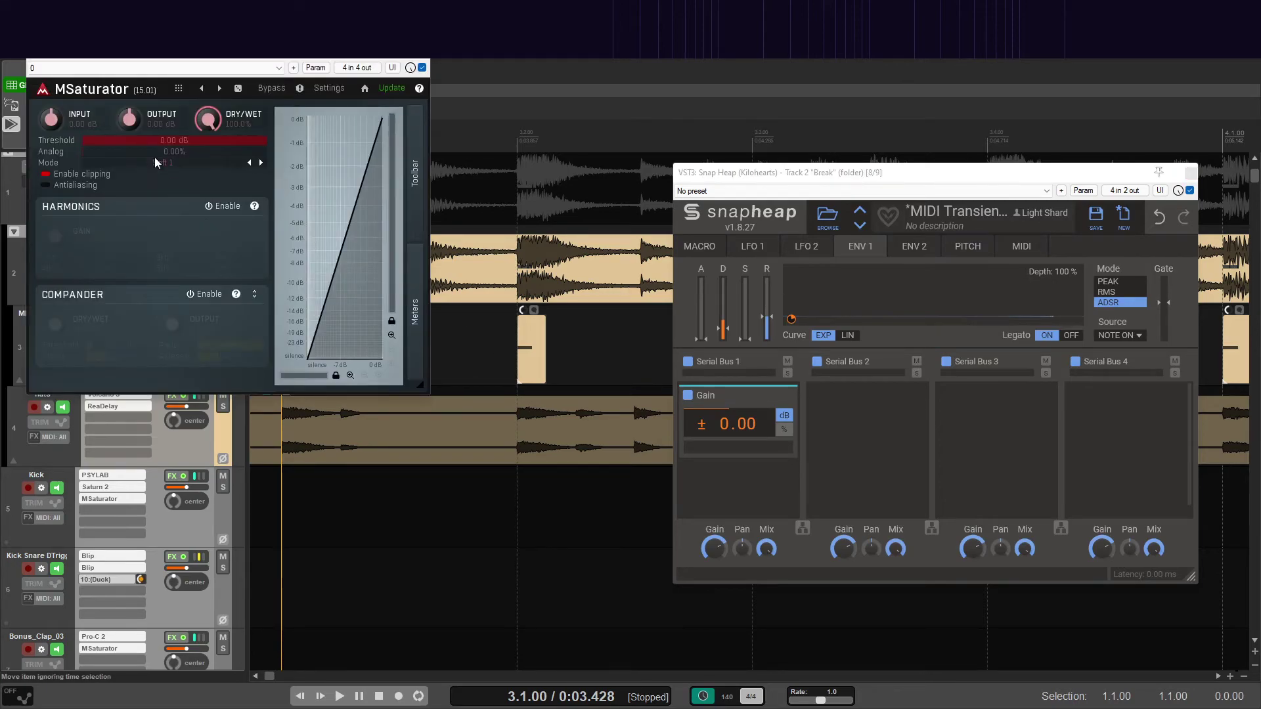
pyautogui.press('Escape')
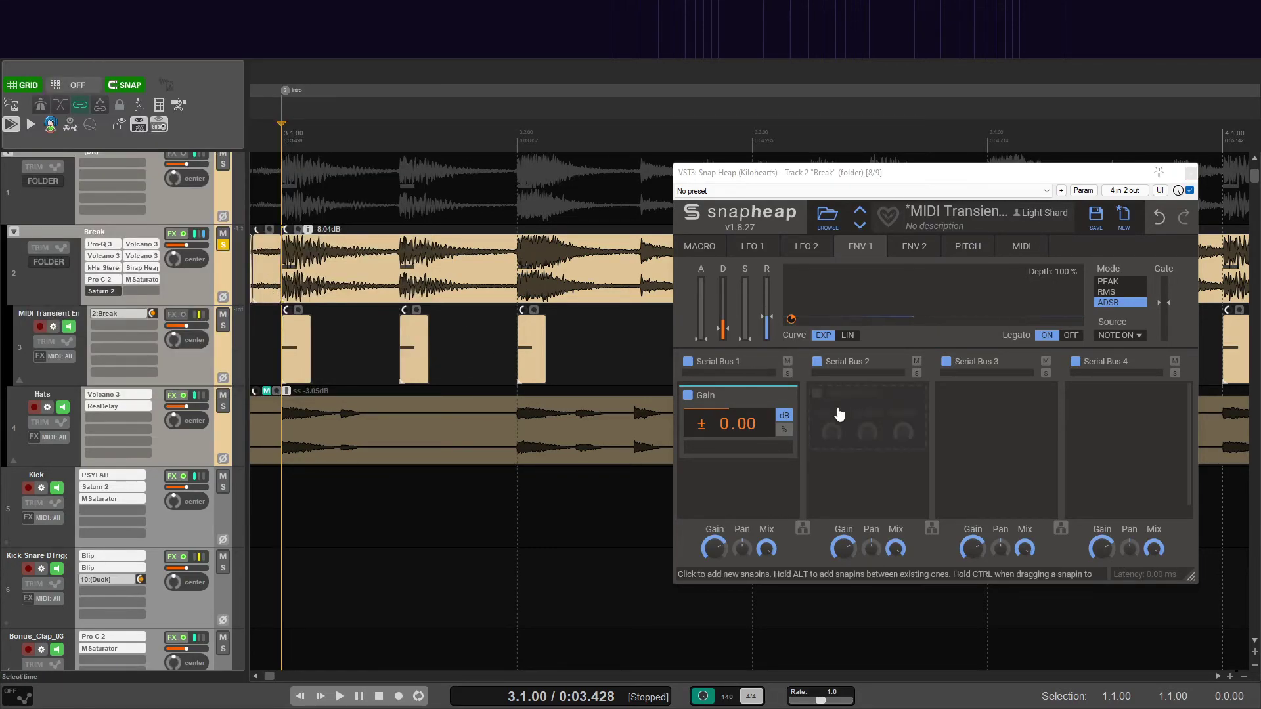